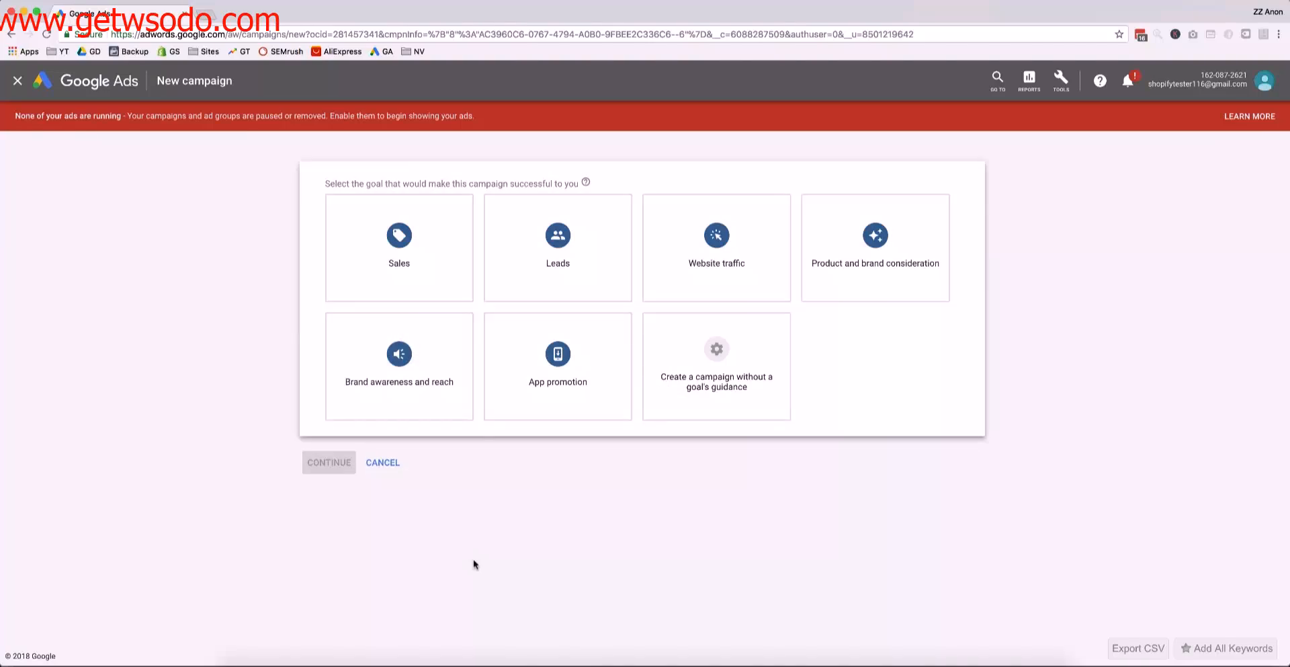
Start a campaign with the Sales goal and Shopping type, keeping the Standard Shopping subtype, and continue to its settings
click(430, 269)
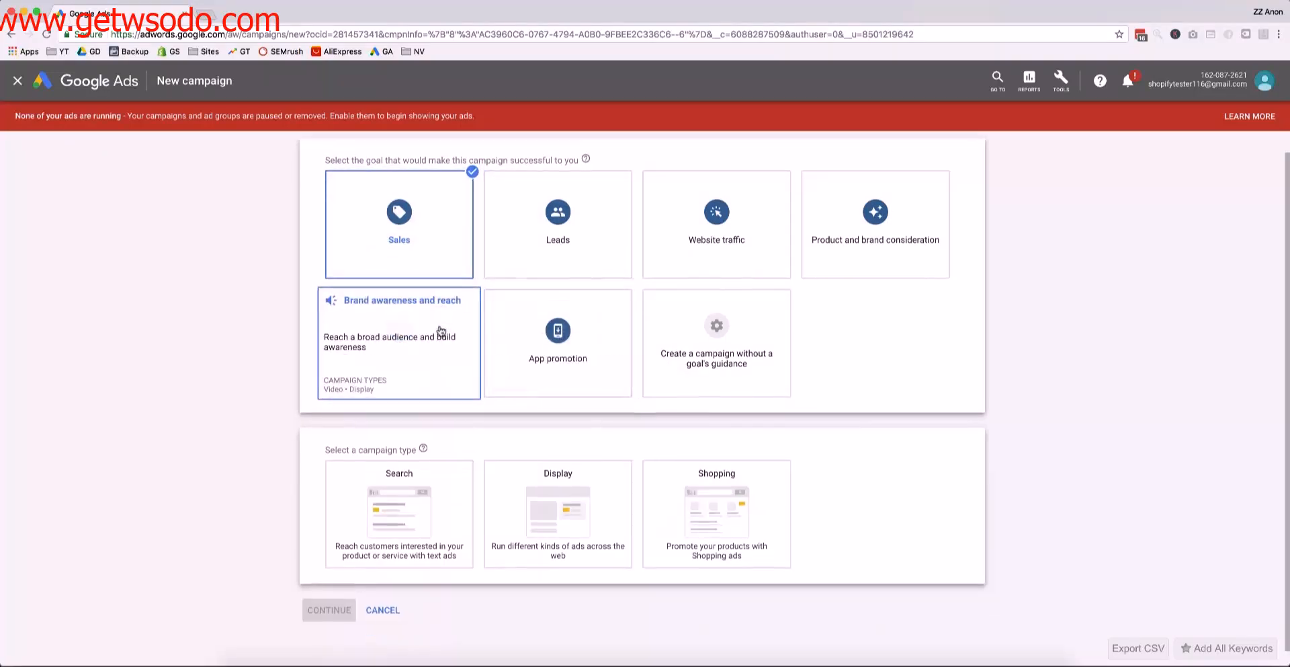
scroll(417, 329, down, 1)
click(665, 492)
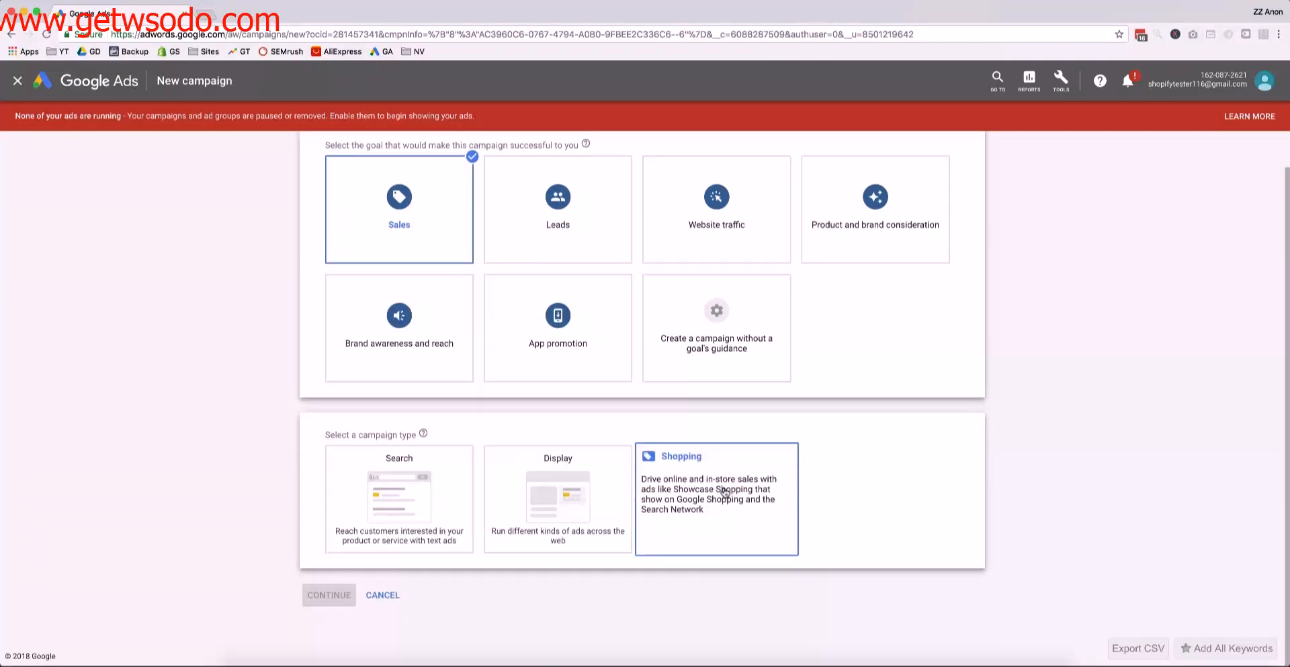
scroll(642, 553, down, 5)
scroll(642, 555, down, 2)
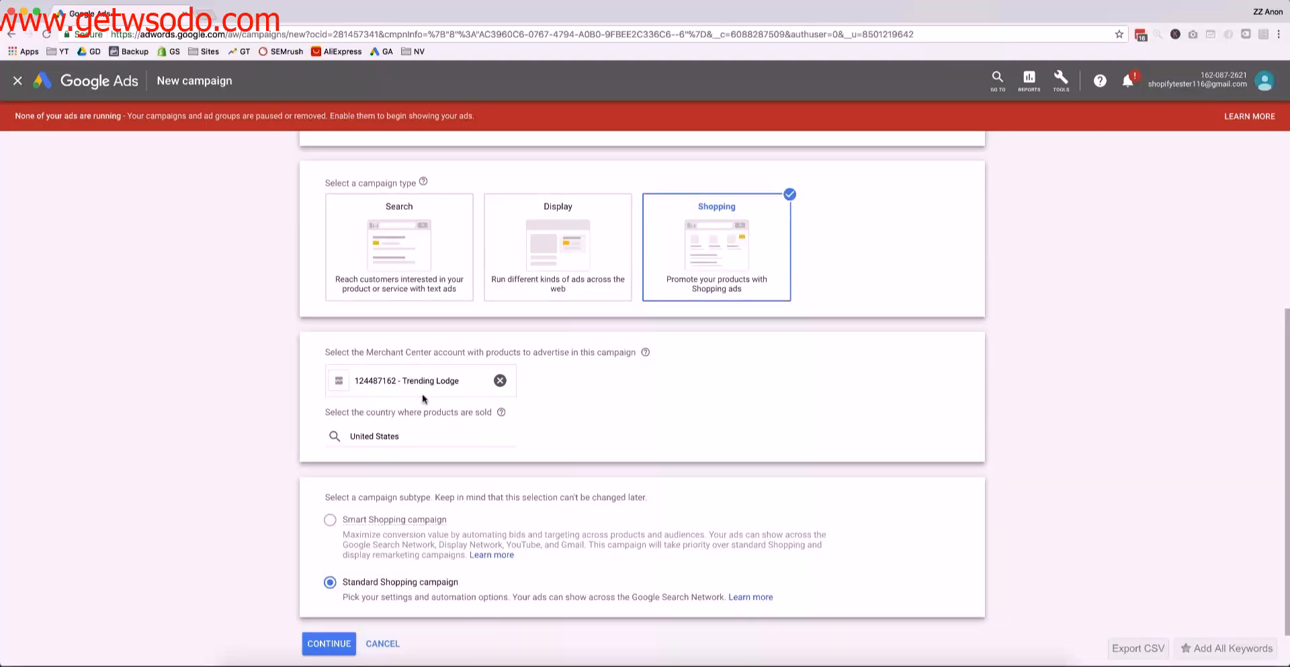
scroll(429, 440, down, 1)
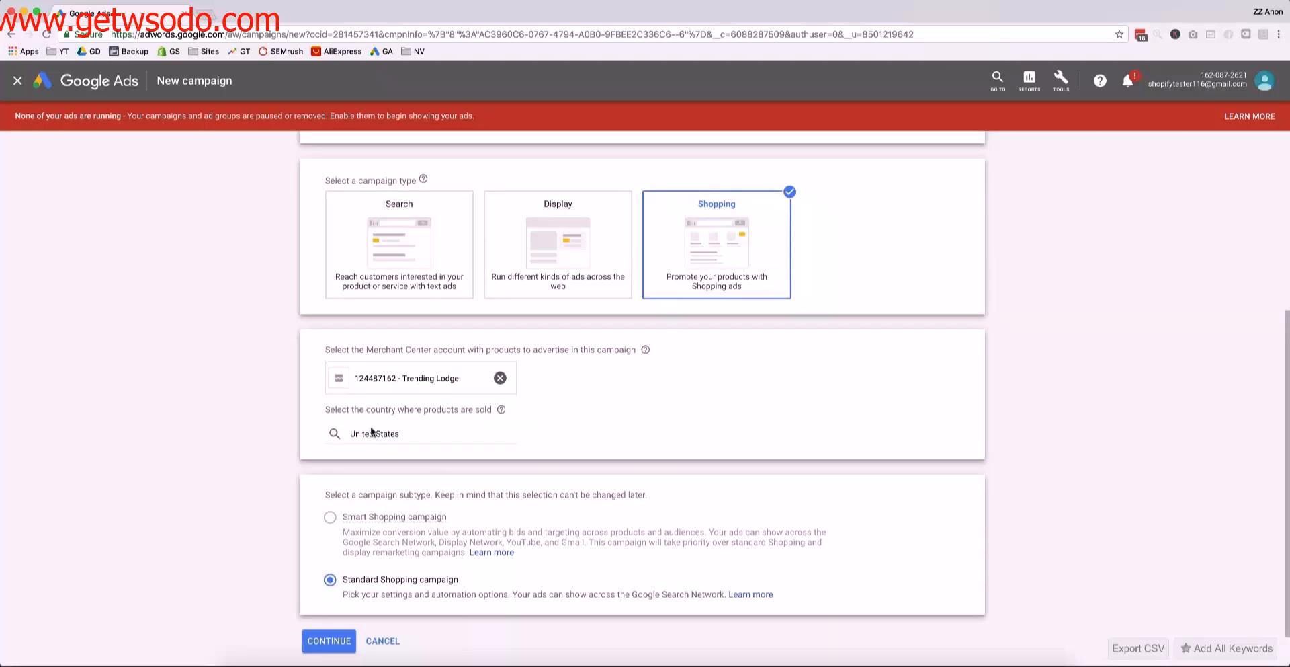
scroll(374, 433, down, 2)
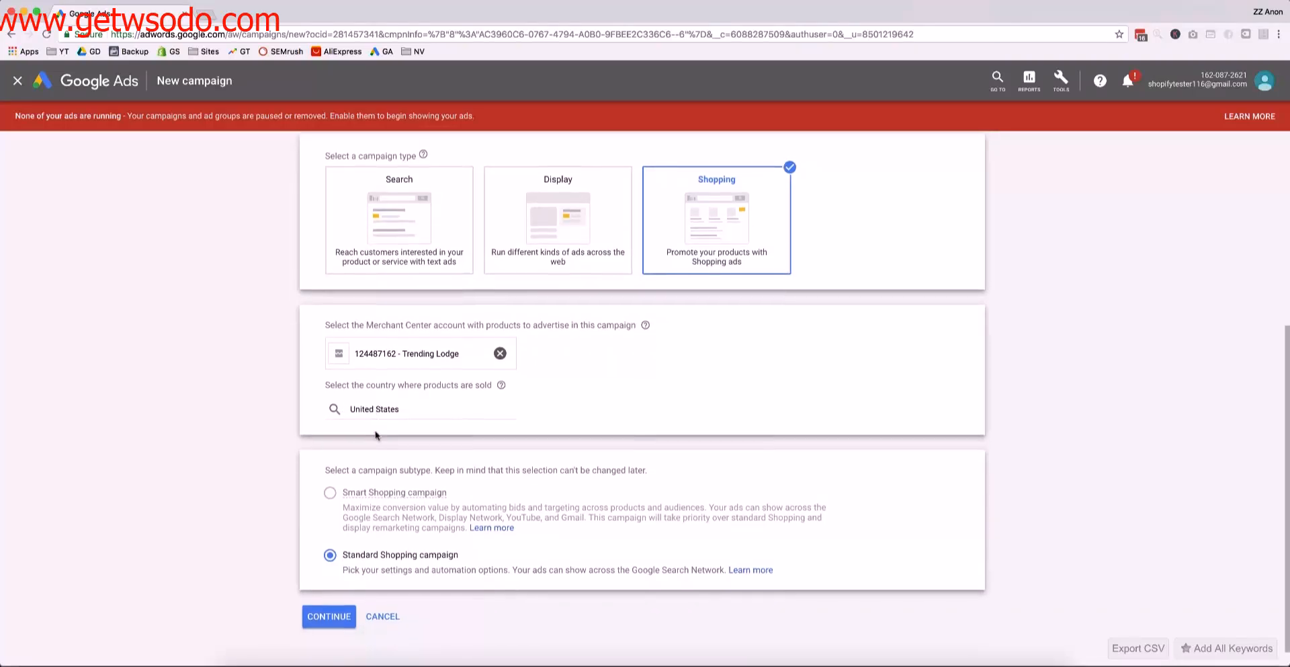
scroll(375, 436, down, 1)
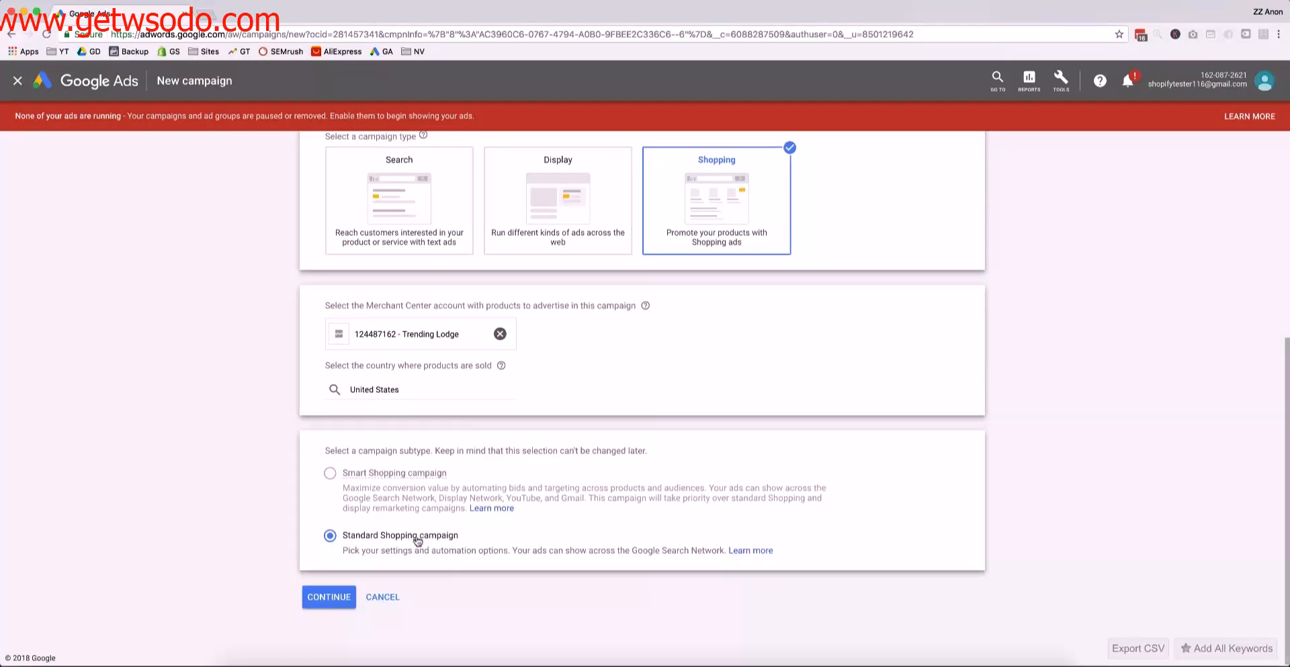
click(329, 608)
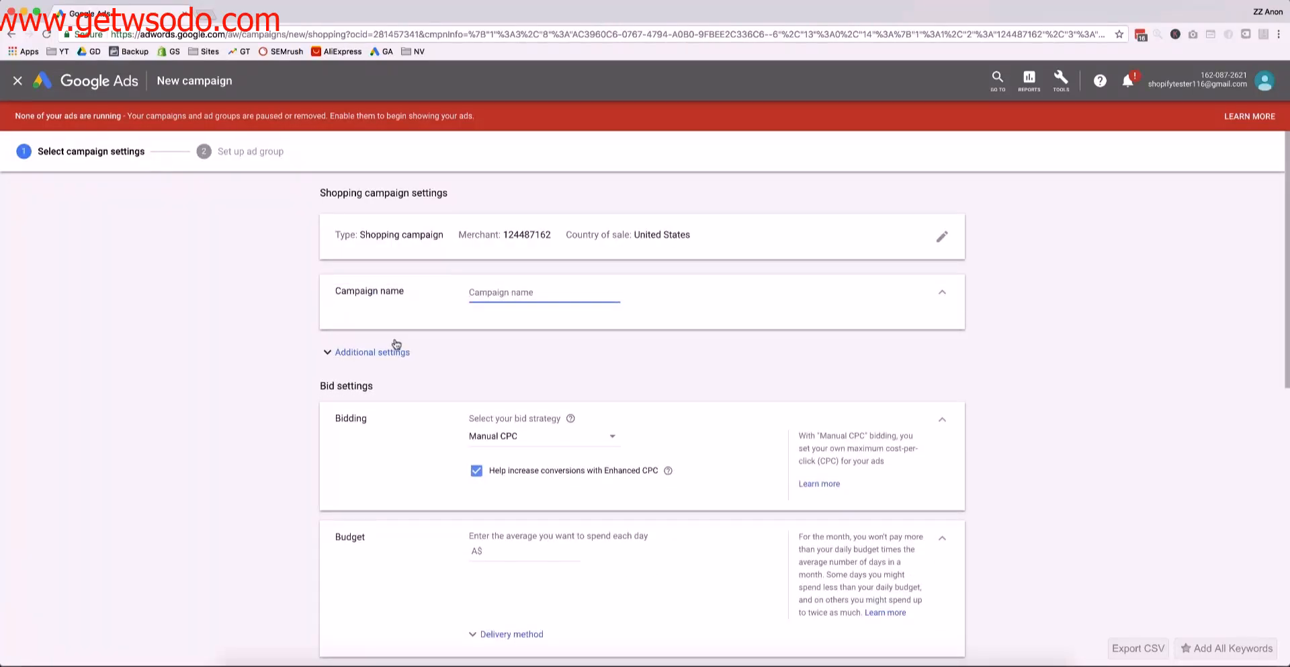
Name the campaign Test Bucket
text(Test Bucle)
key(BackSpace)
key(BackSpace)
text(ke)
Keep Manual CPC as the bid strategy and turn off the Enhanced CPC conversion option
scroll(625, 346, down, 2)
scroll(623, 348, down, 2)
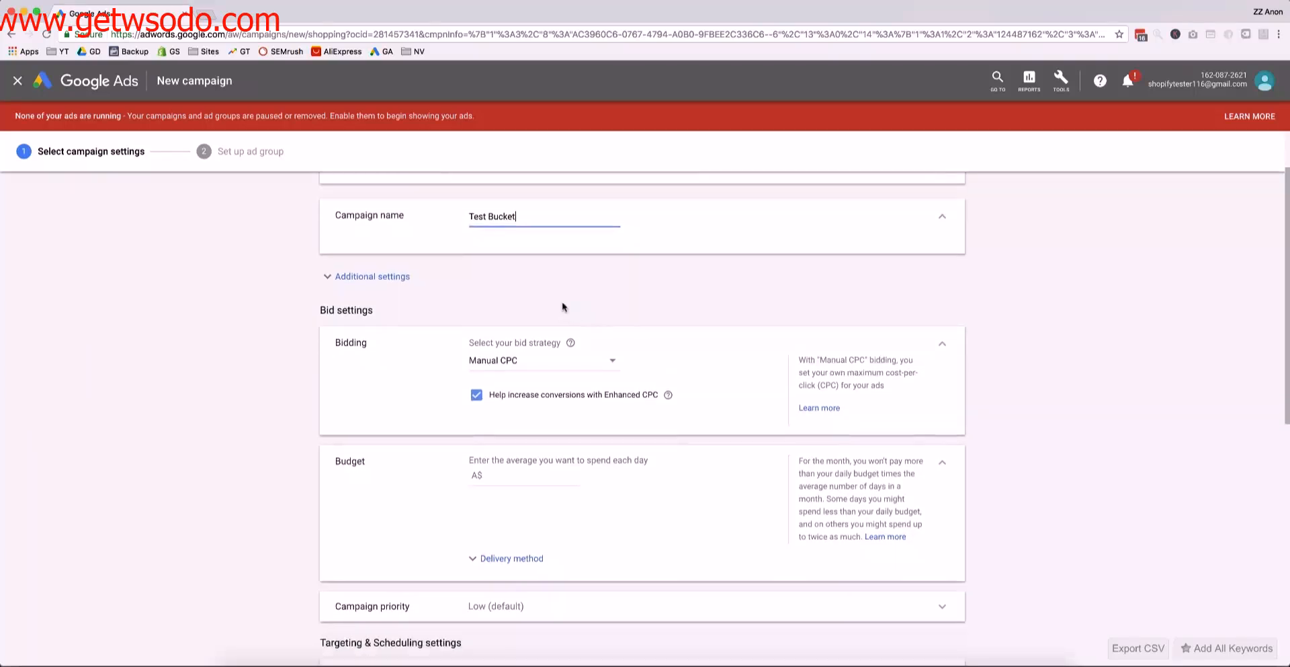
click(612, 341)
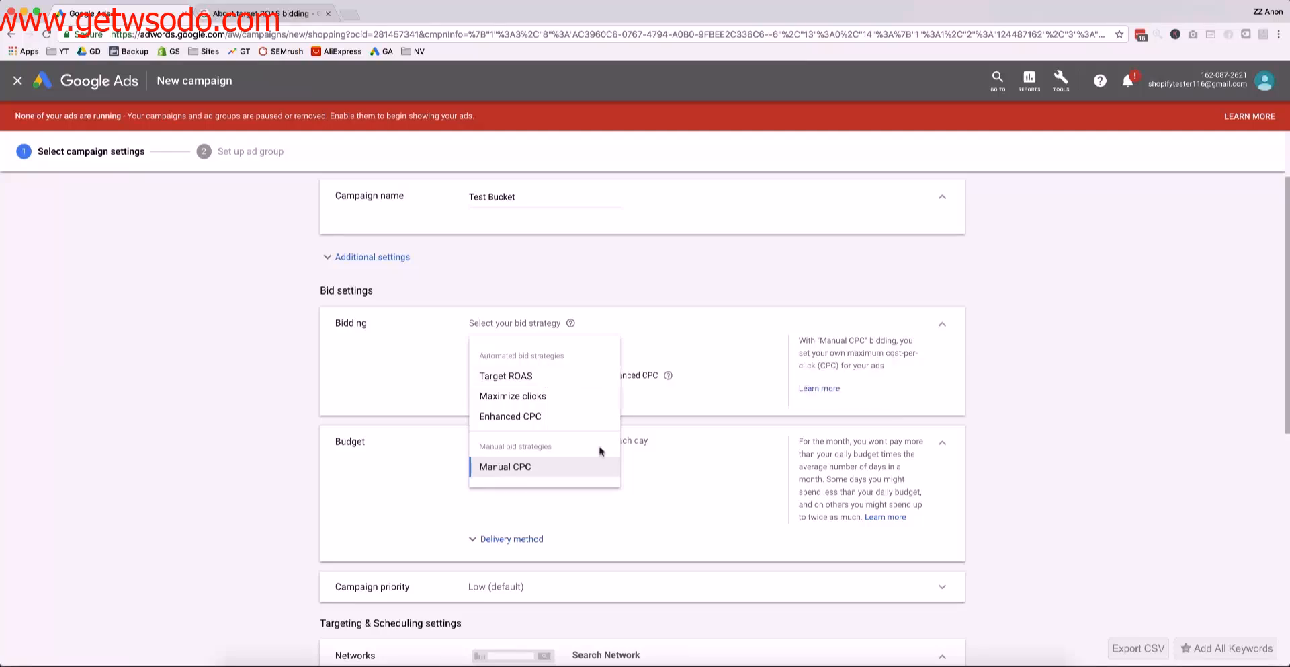
click(500, 469)
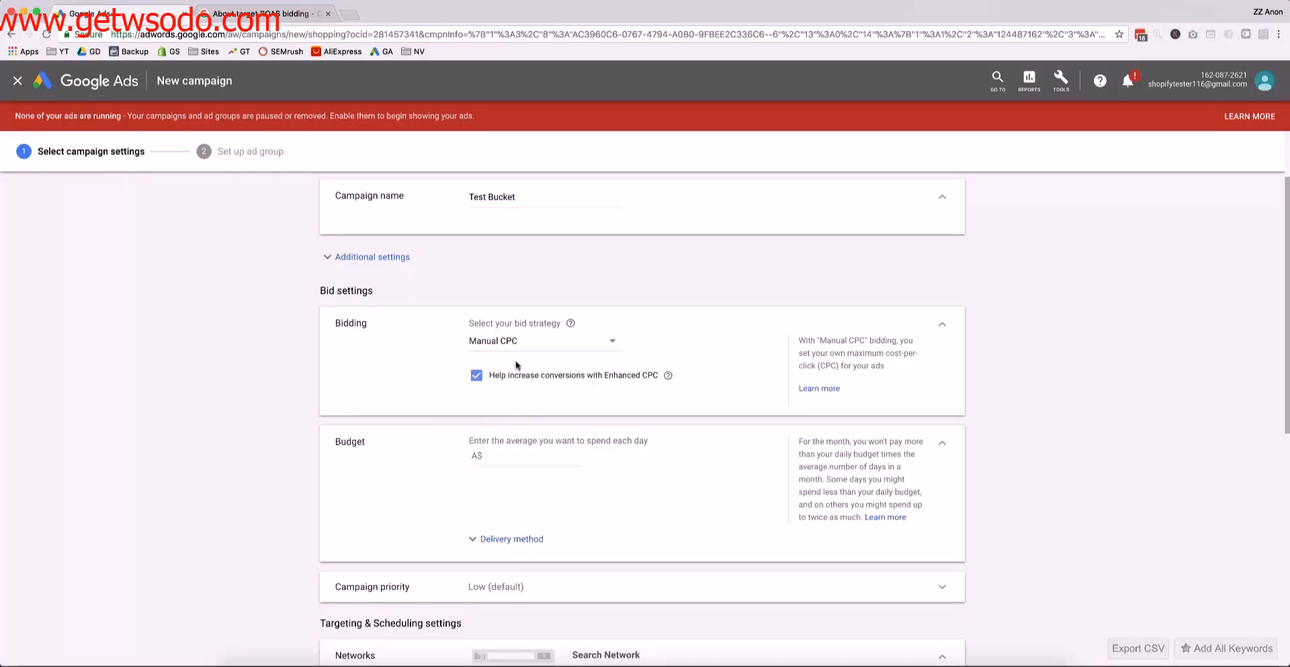
scroll(477, 378, down, 1)
click(477, 361)
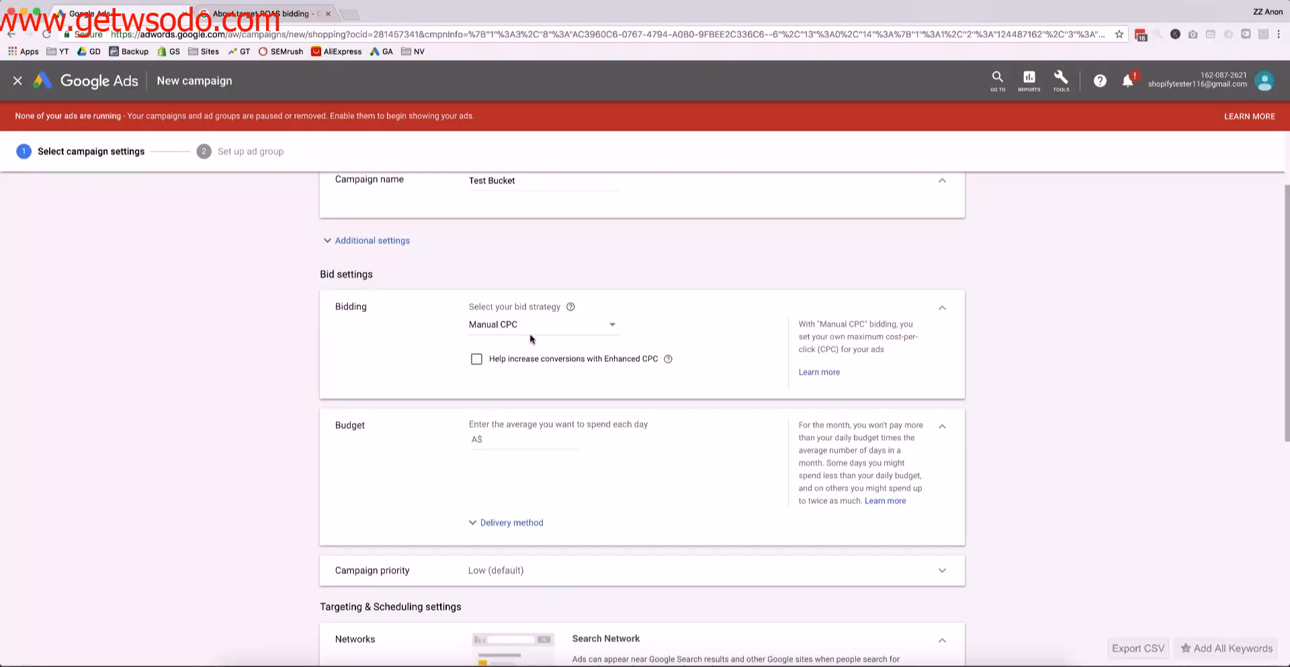
Set the campaign's average daily budget to A$50
scroll(530, 377, down, 1)
click(532, 404)
scroll(551, 375, down, 2)
scroll(551, 376, up, 1)
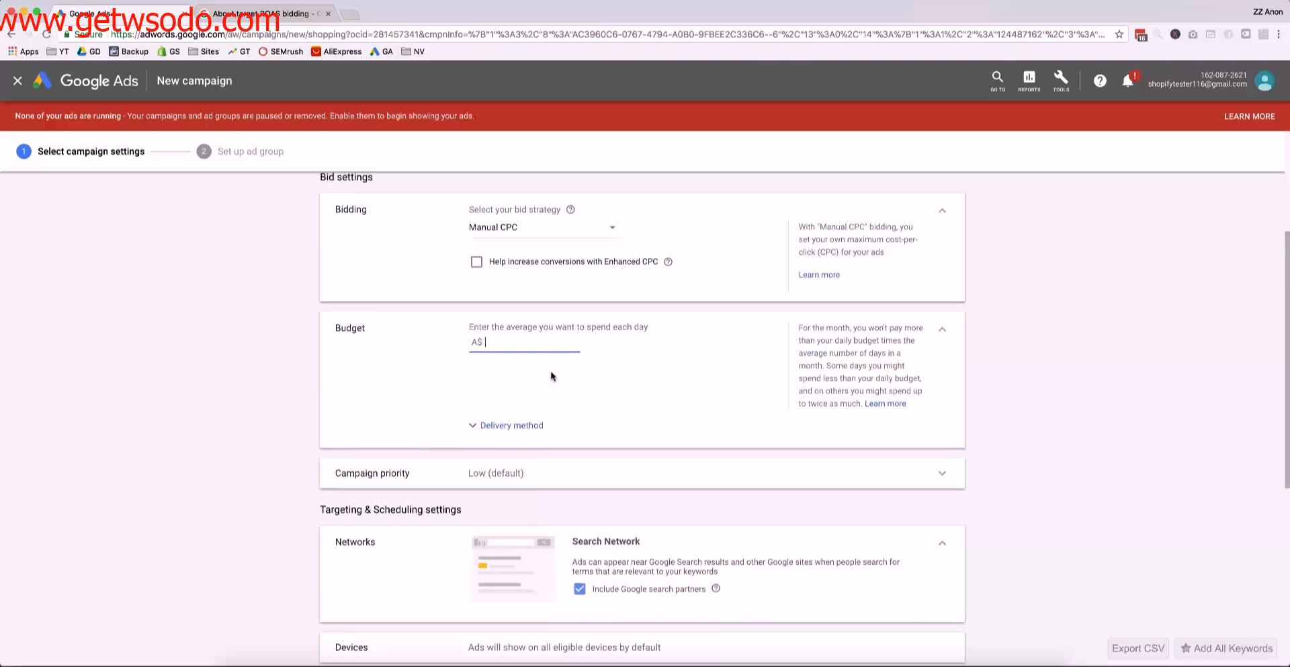
text(50)
click(1074, 410)
Set the budget's delivery method to Accelerated
scroll(531, 369, down, 1)
click(524, 396)
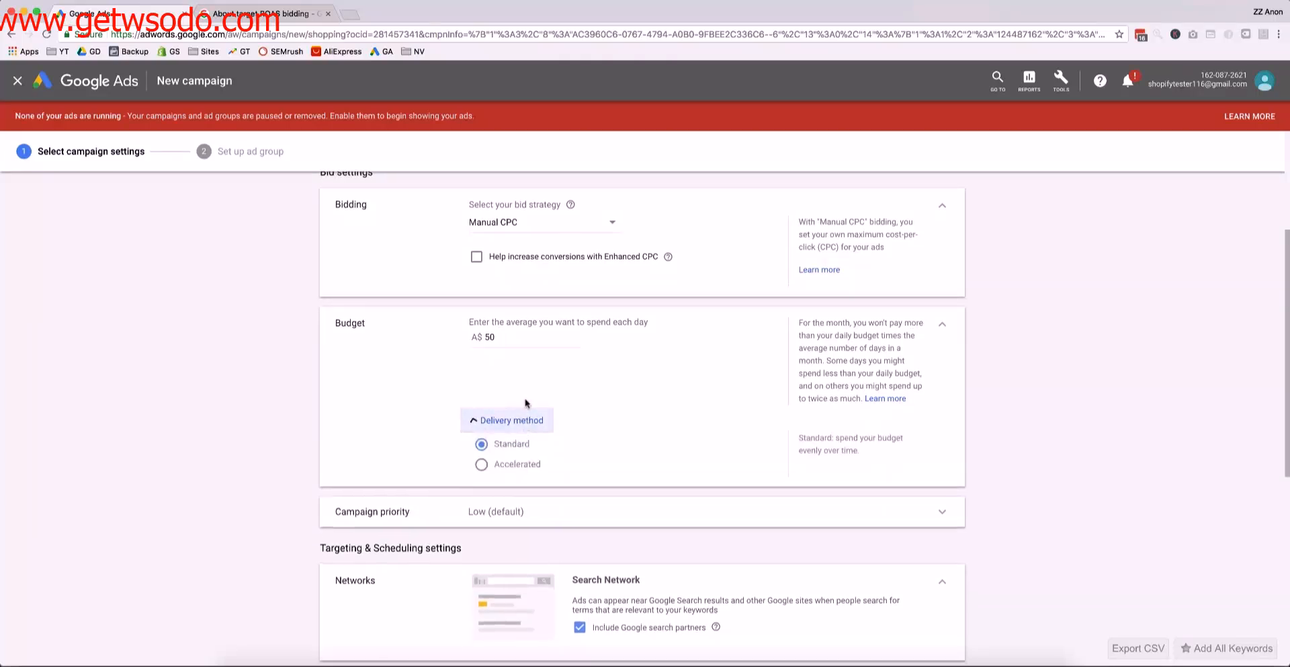
click(528, 443)
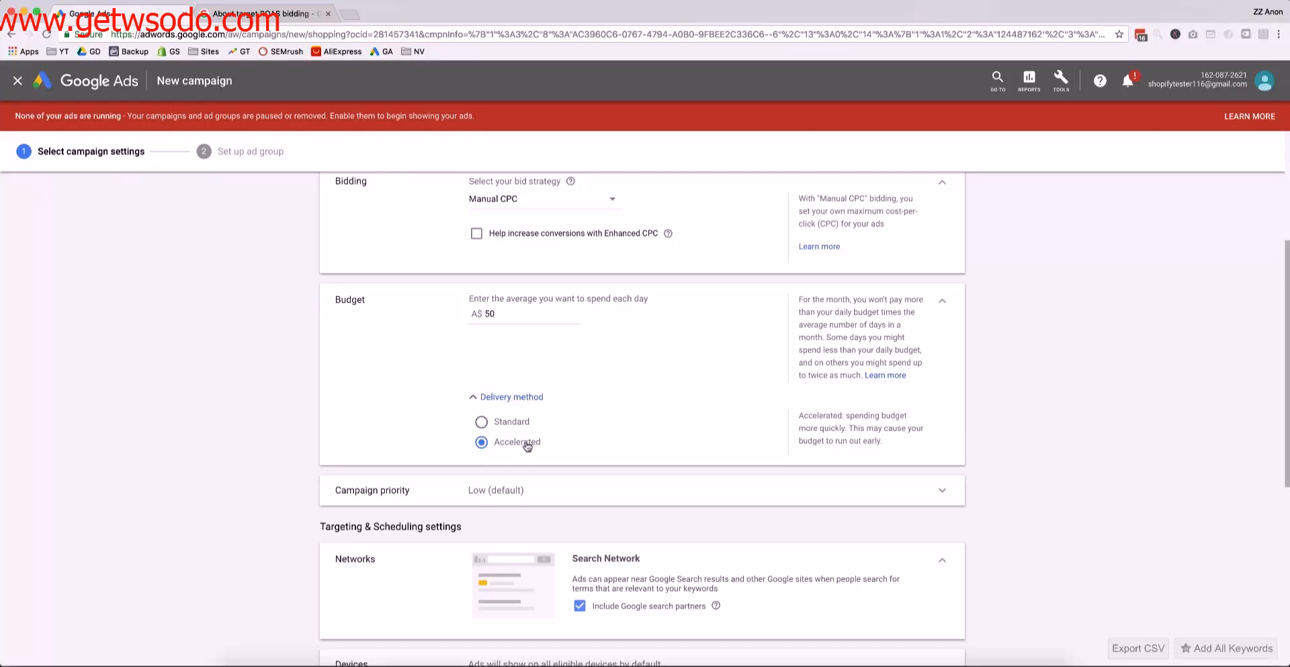
click(518, 423)
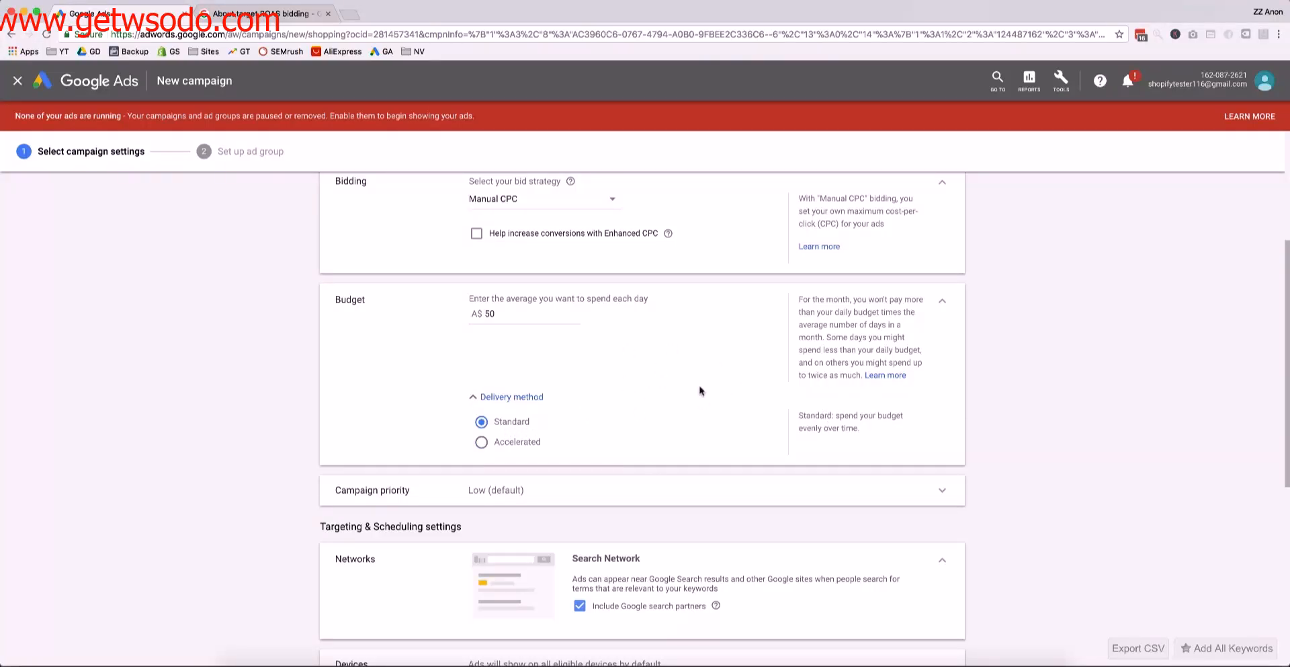
click(514, 444)
Expand the campaign priority options and review them, keeping Low (default)
scroll(720, 375, down, 2)
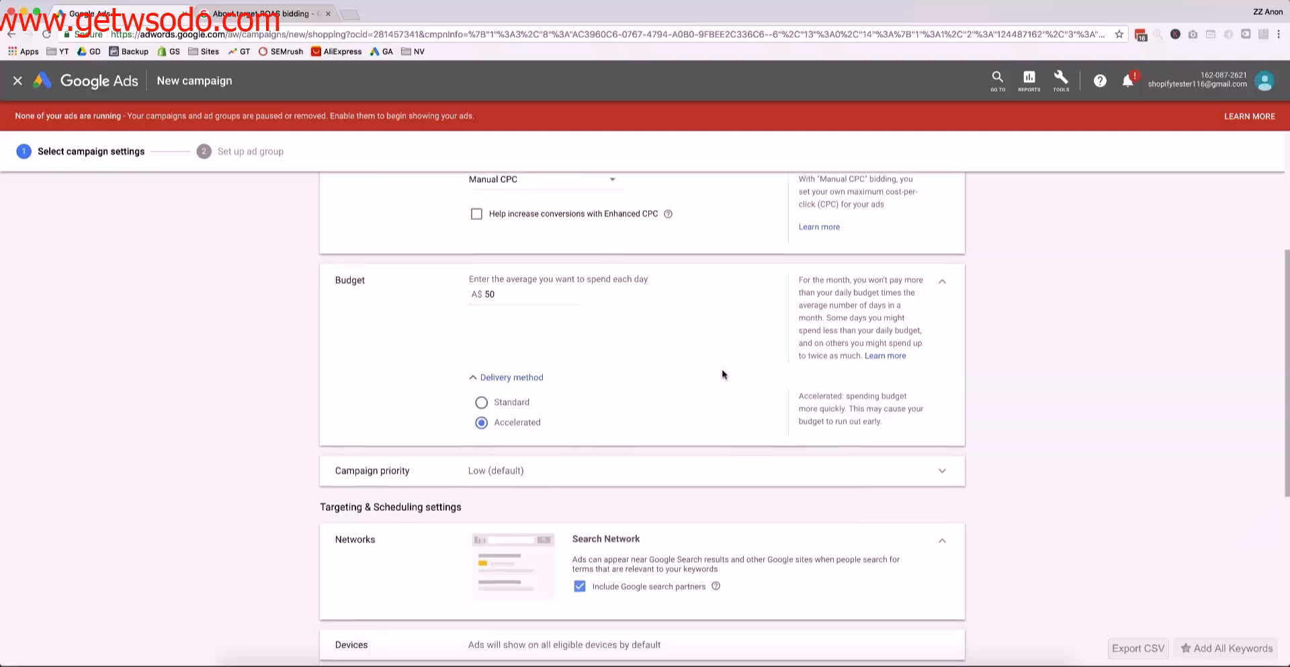
click(571, 366)
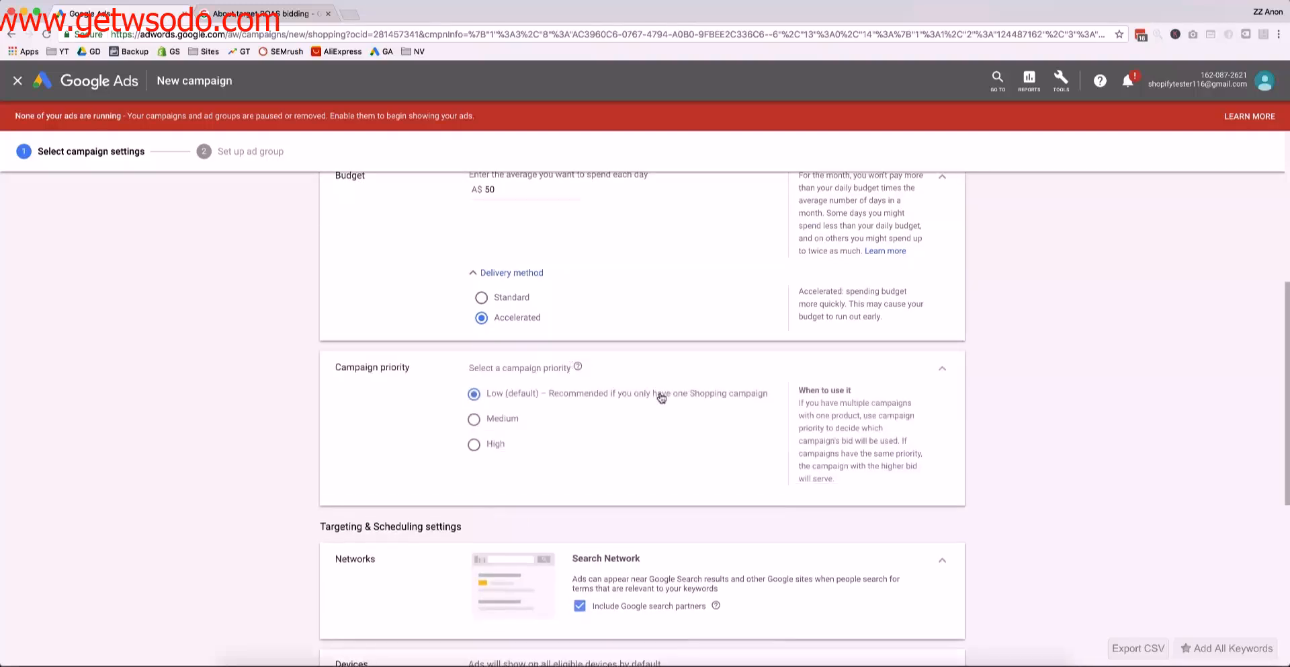
scroll(665, 403, down, 1)
scroll(519, 381, down, 1)
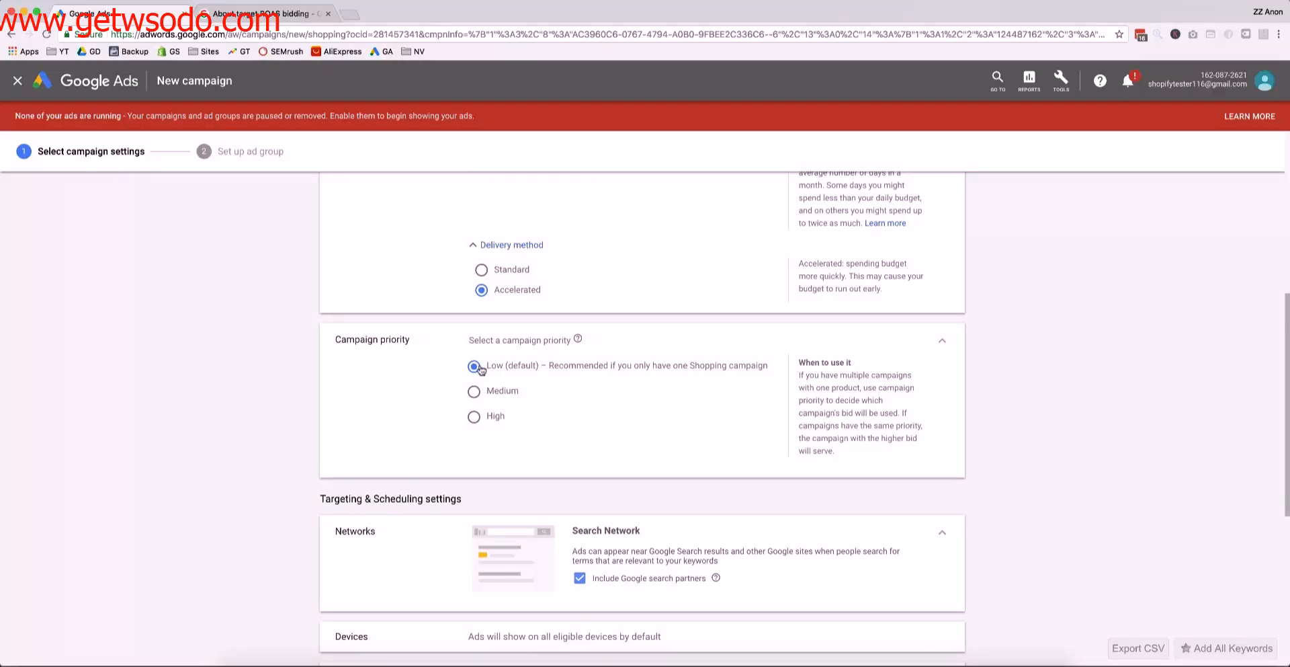
scroll(637, 412, down, 1)
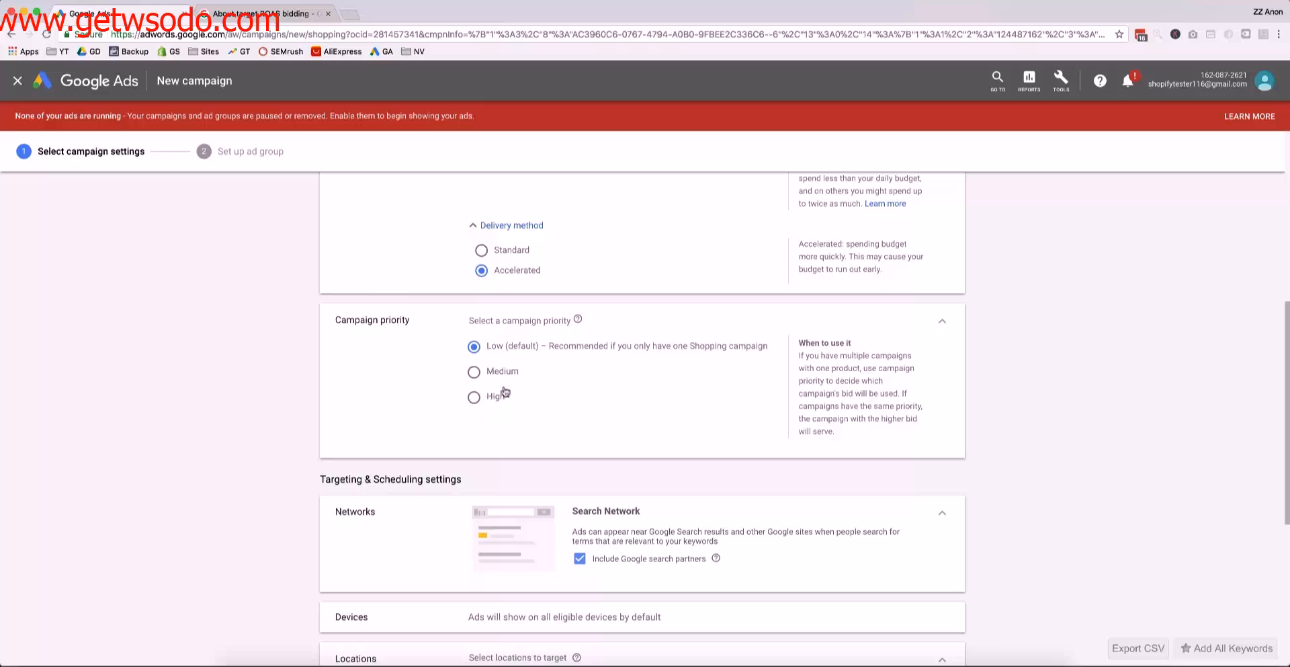
Restrict location targeting to people in your targeted locations, and save the campaign settings to continue to the ad group setup
scroll(504, 379, down, 2)
scroll(608, 403, down, 2)
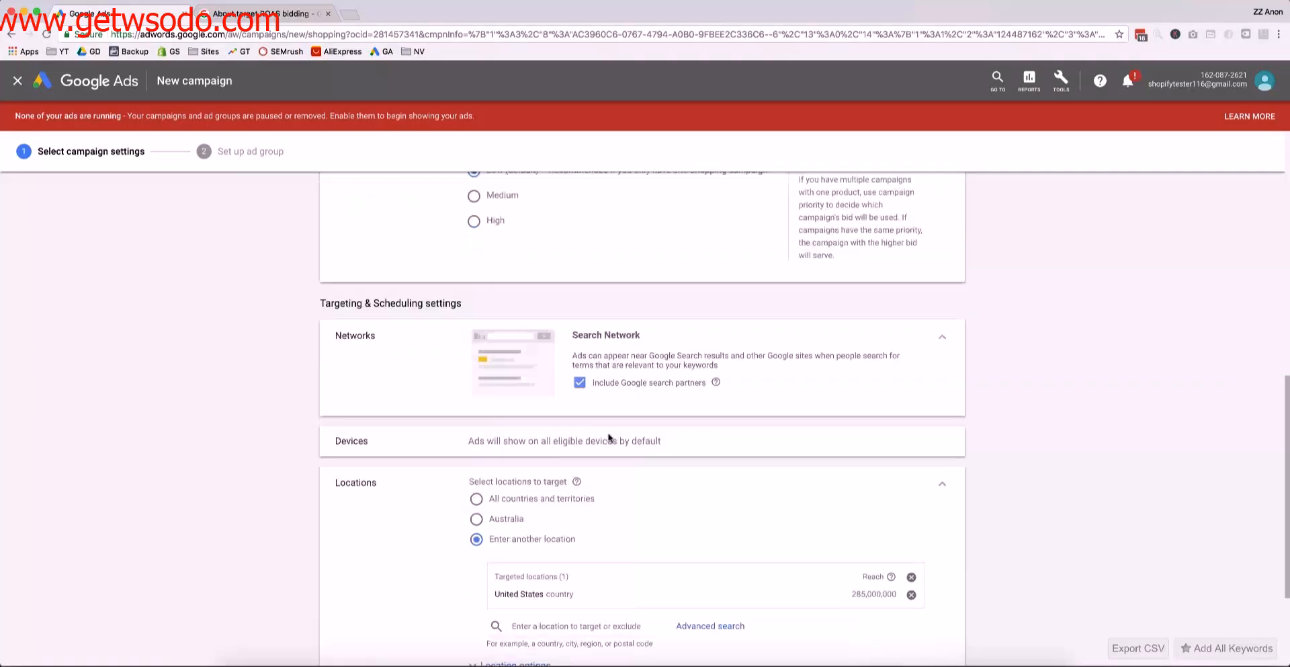
scroll(636, 380, down, 1)
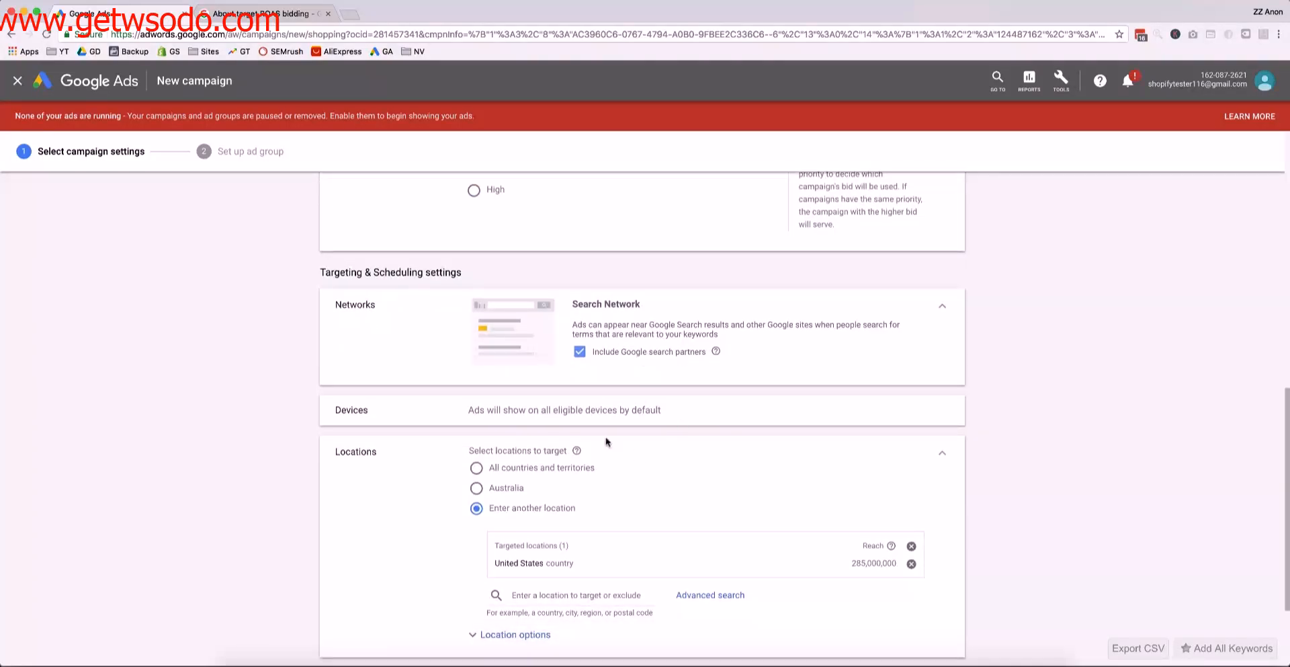
scroll(471, 422, down, 1)
scroll(513, 383, down, 3)
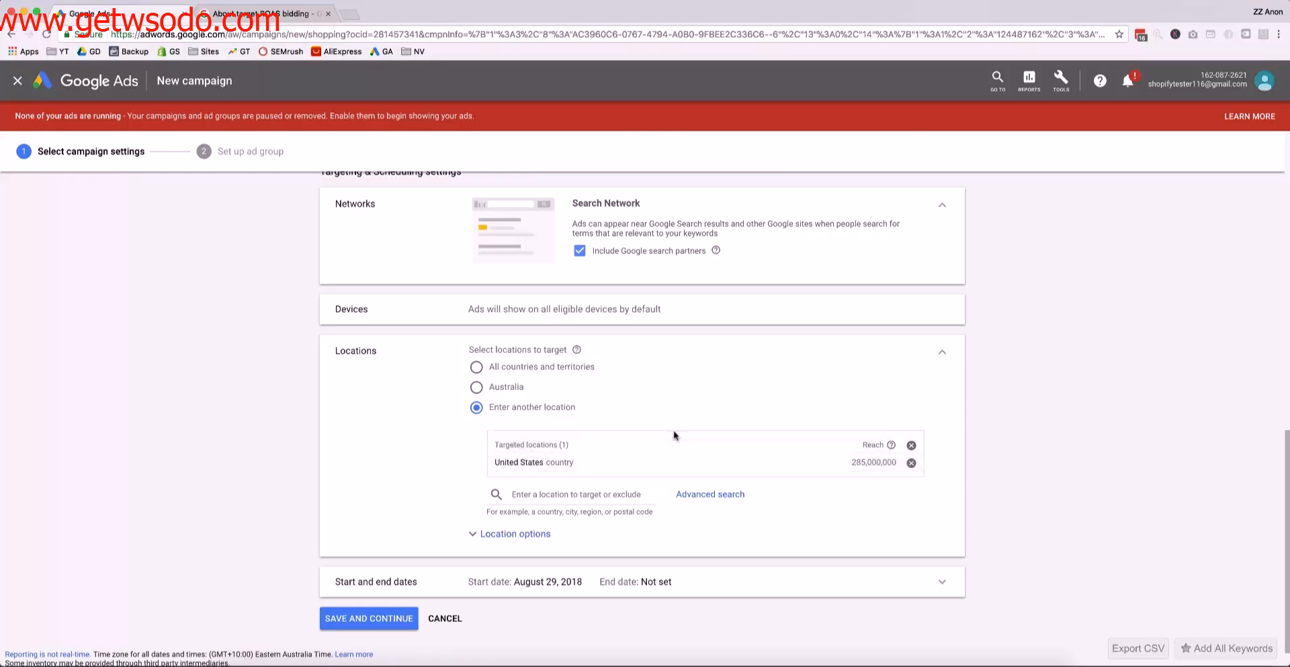
scroll(674, 433, down, 2)
click(534, 505)
scroll(579, 476, down, 2)
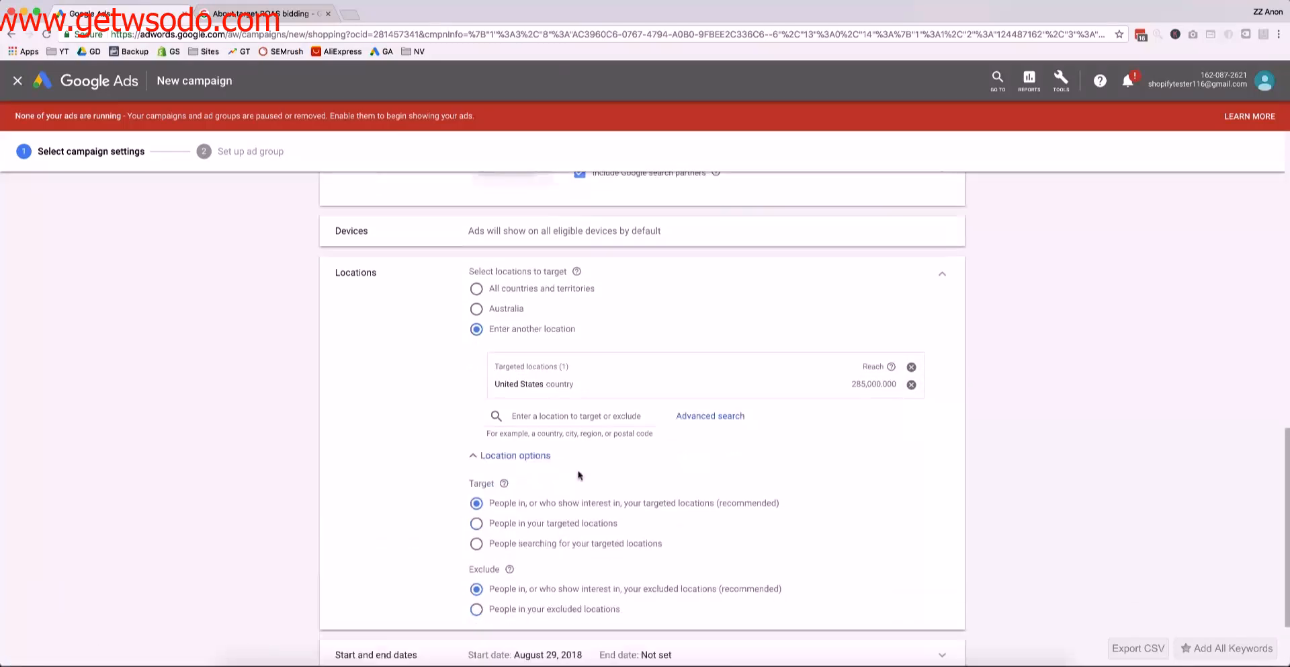
click(600, 524)
scroll(772, 492, down, 3)
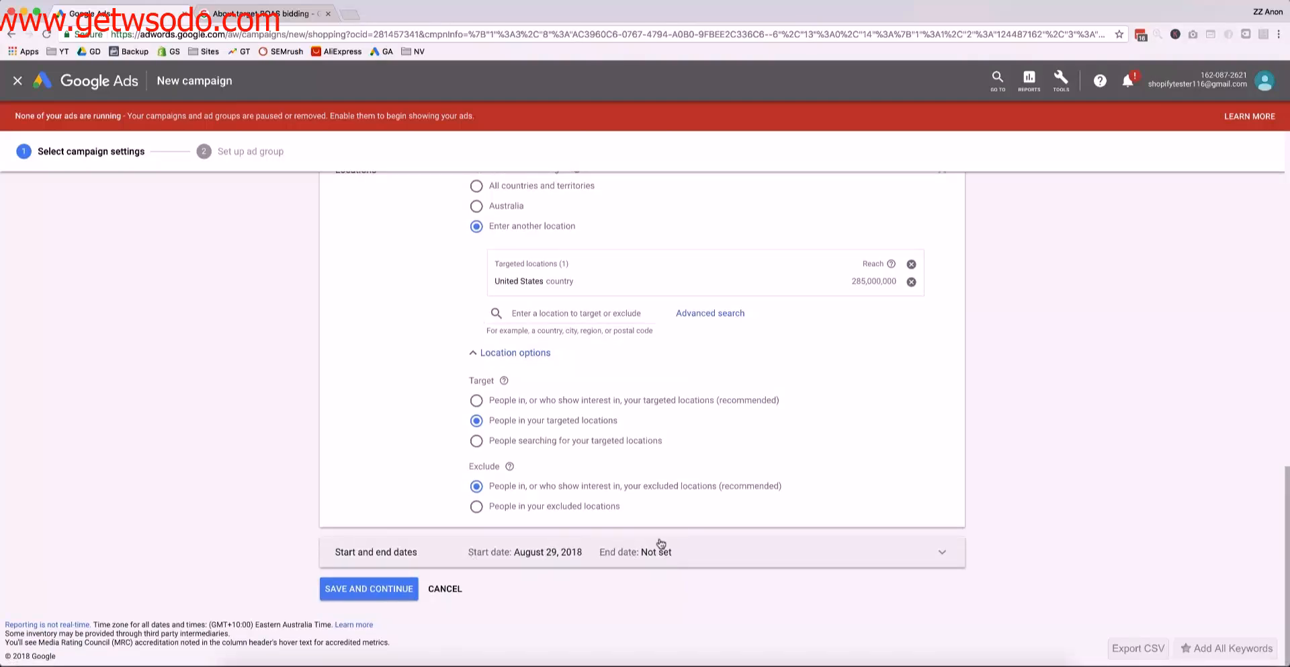
click(368, 588)
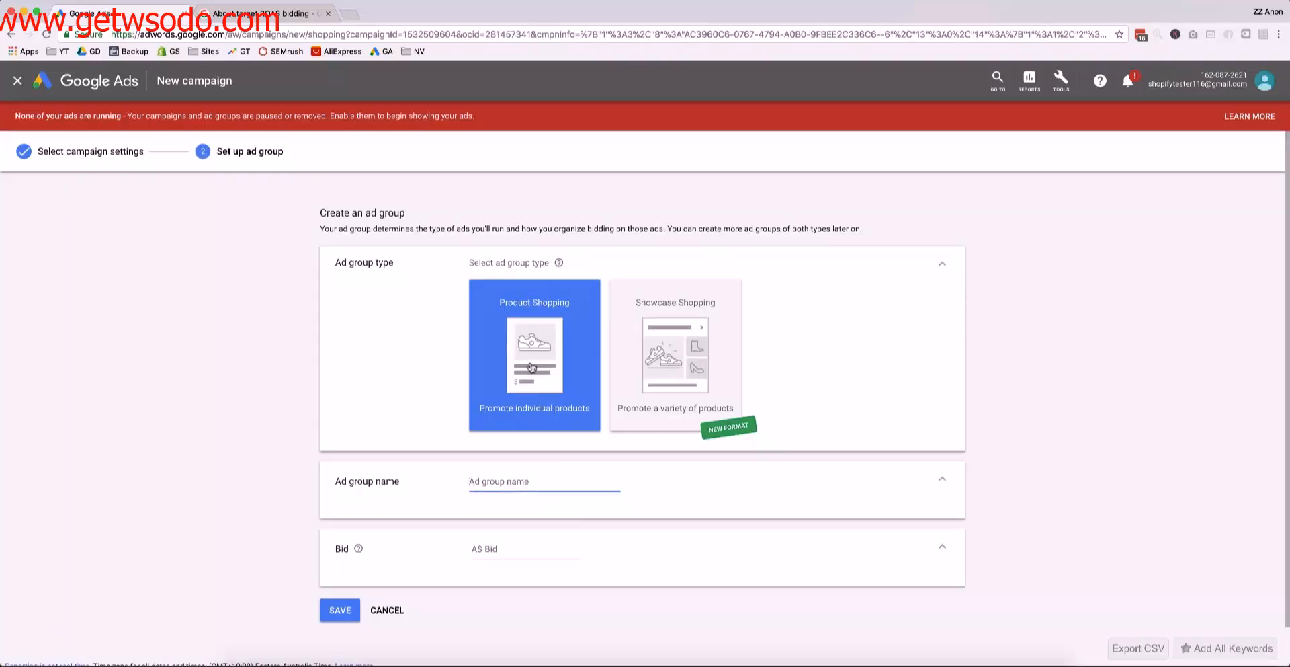
Name the Product Shopping ad group Item ID drill, set its bid to A$0.70, and save it
scroll(469, 342, down, 2)
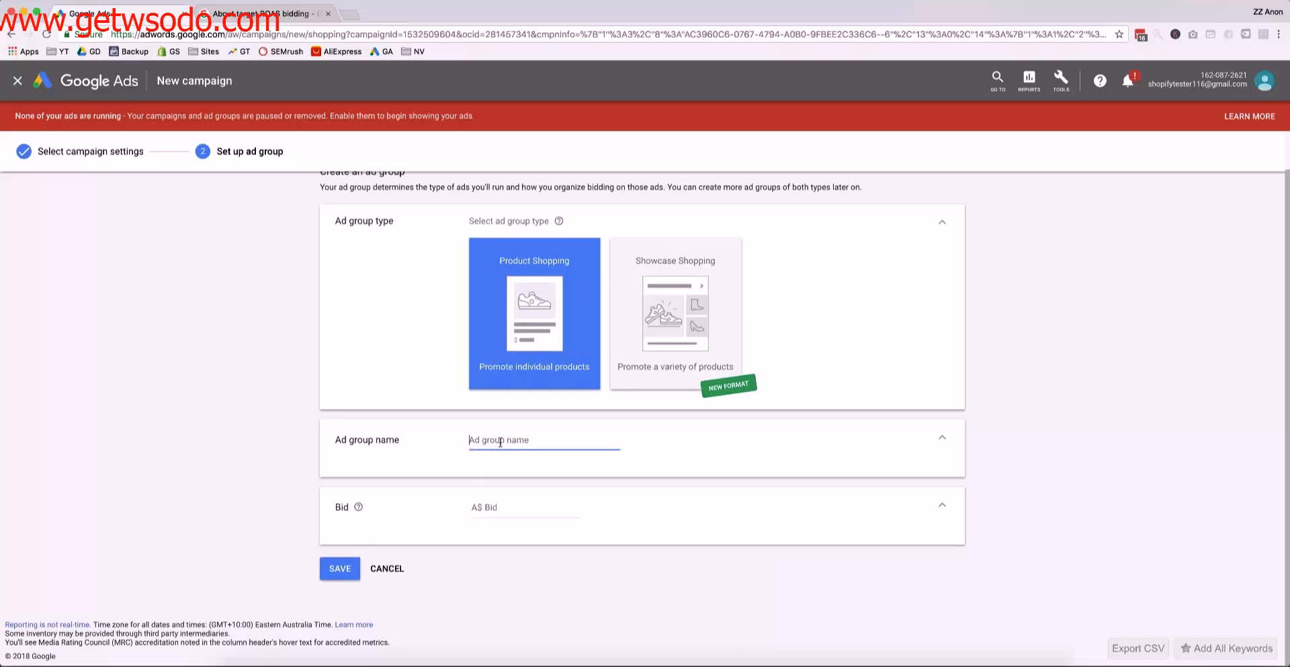
click(501, 441)
click(522, 507)
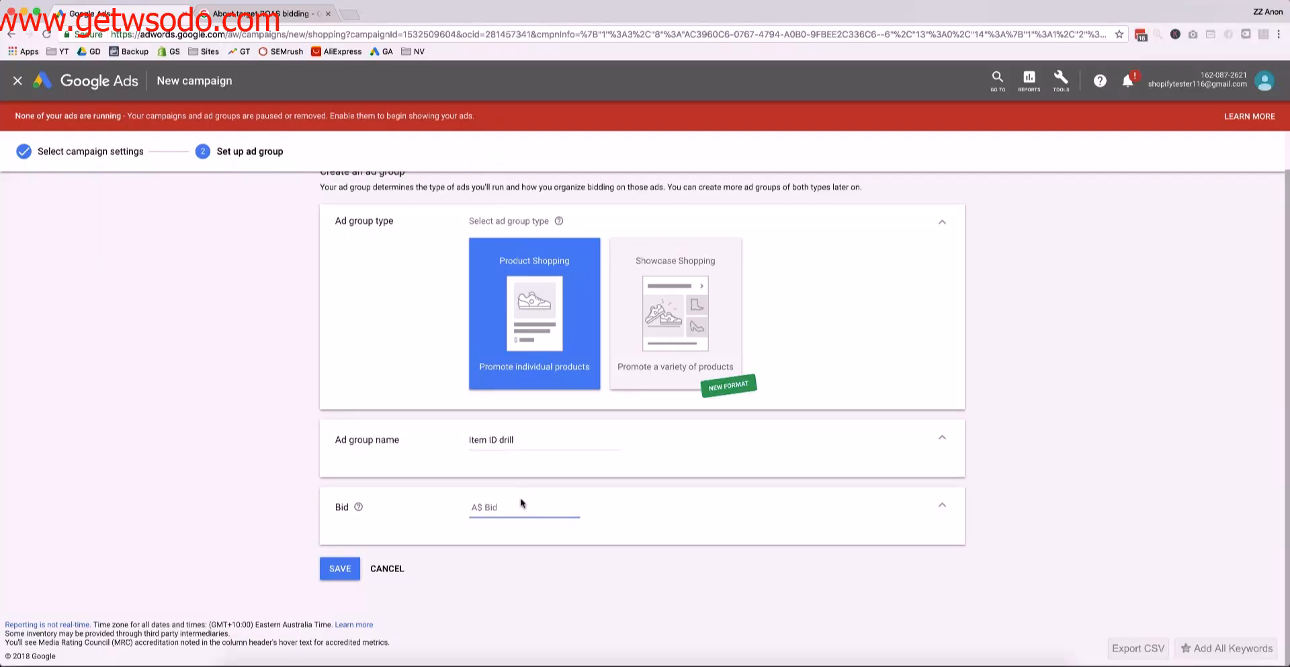
text(0.70)
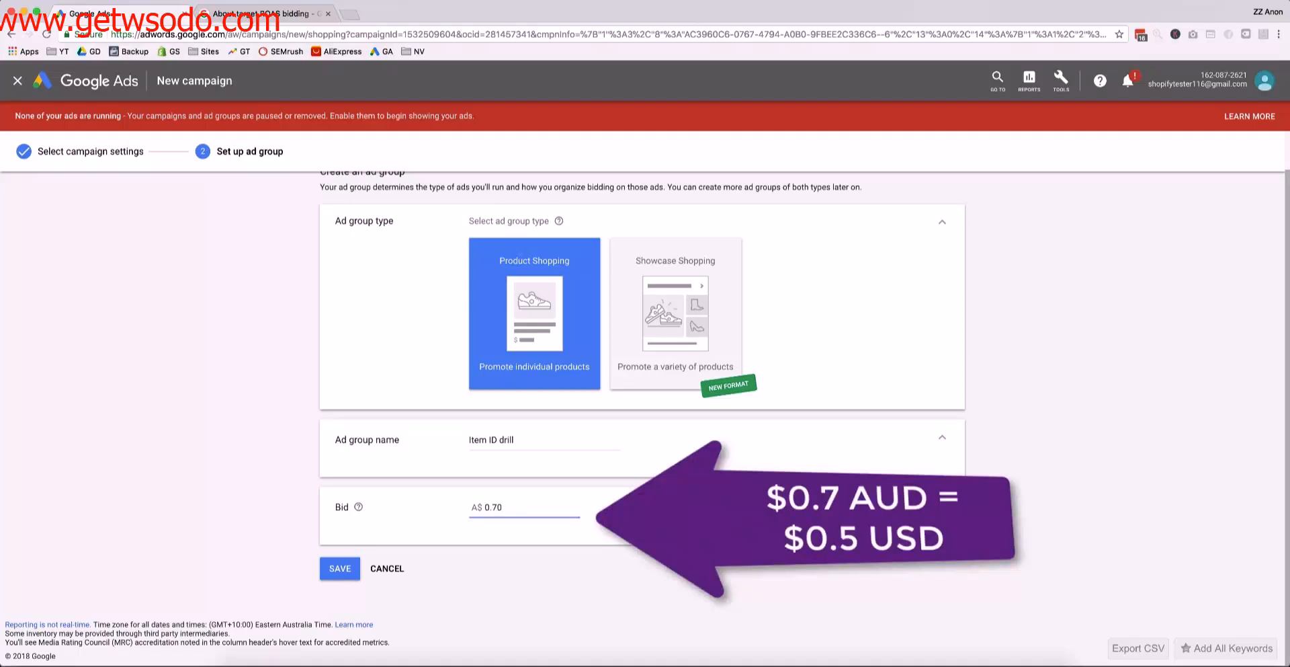
click(569, 574)
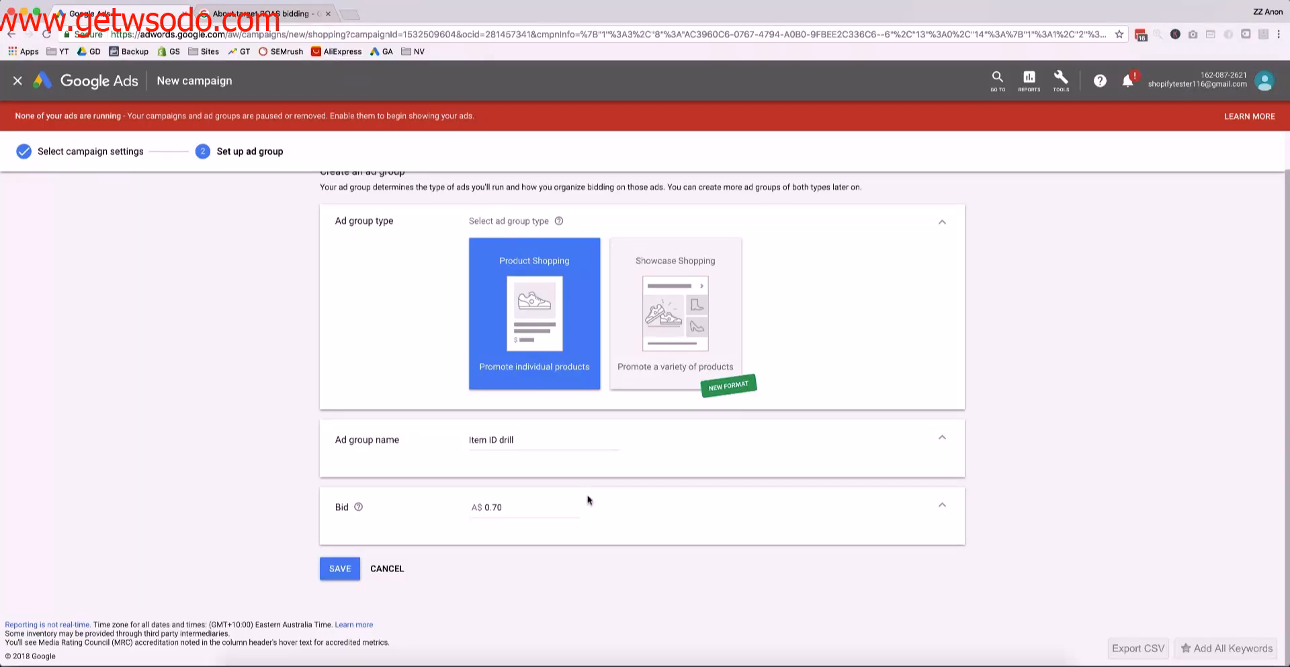
click(521, 511)
double_click(501, 508)
click(340, 568)
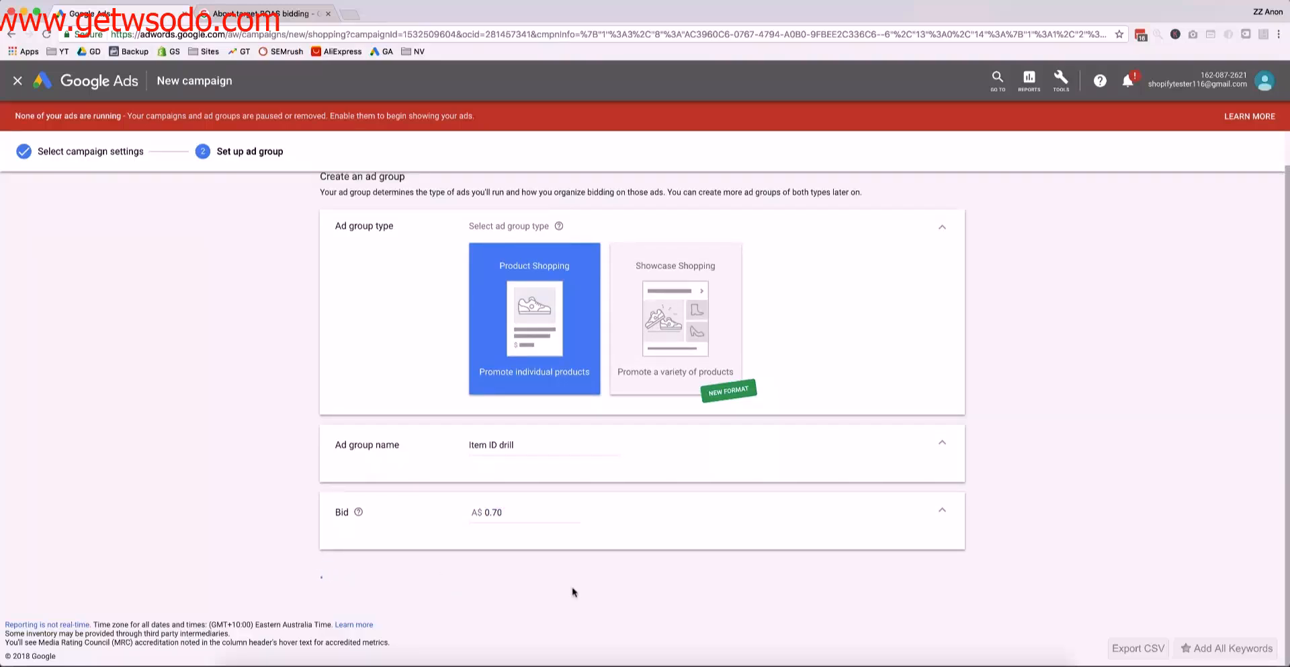